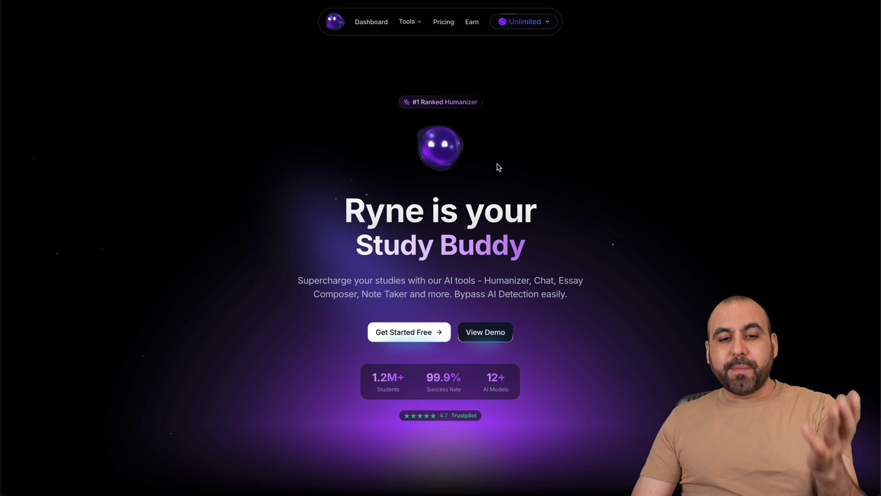
Step: Open the Pricing page comparing the Amethyst, Sapphire, Emerald and Ruby plans
left_click(452, 26)
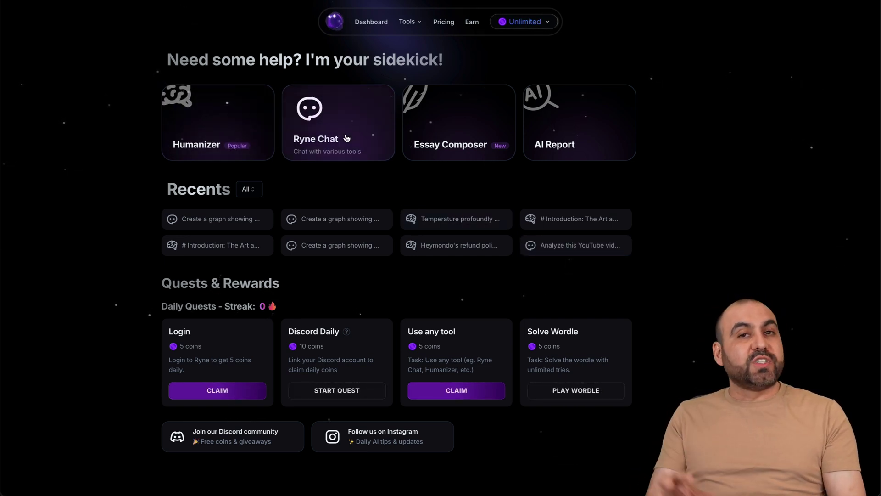
Step: Launch Ryne Chat from the dashboard and show its settings with GPT-4o selected
left_click(346, 139)
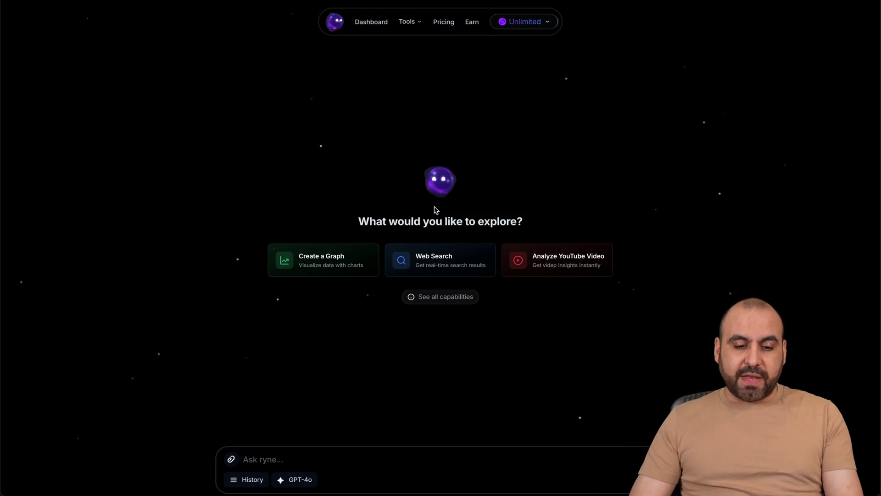
left_click(299, 479)
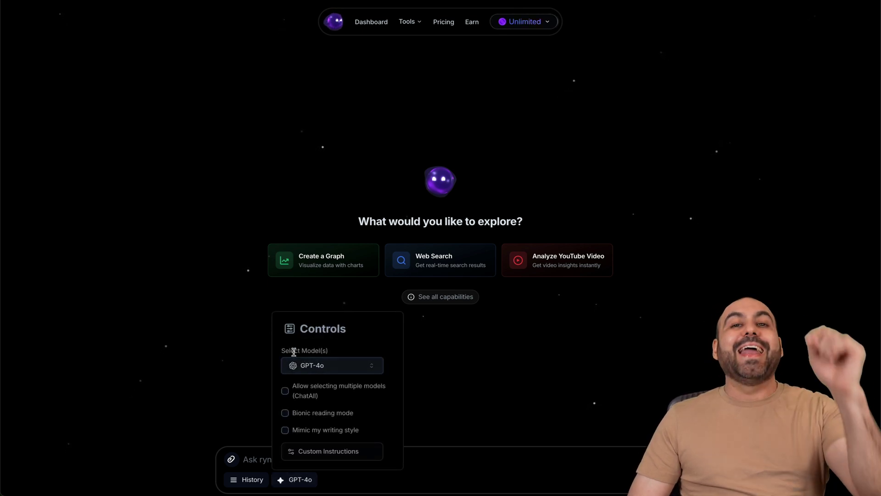
left_click(356, 366)
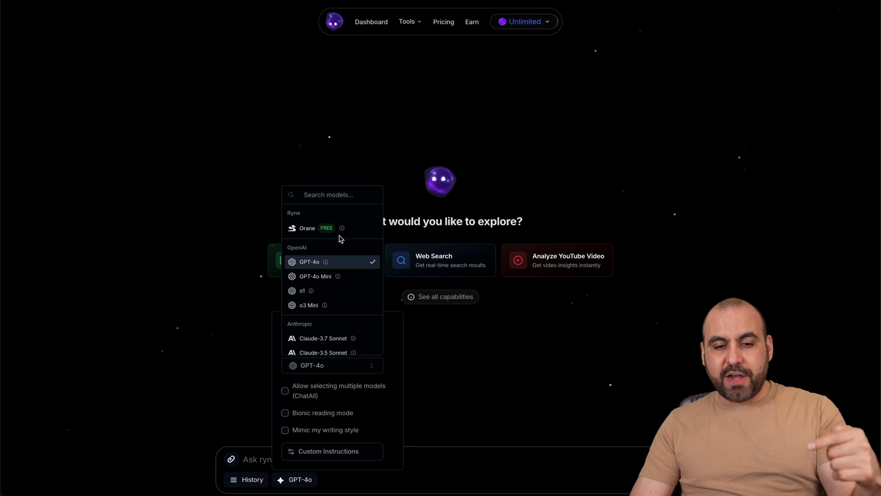
scroll(345, 256, "down", 1)
scroll(345, 256, "down", 6)
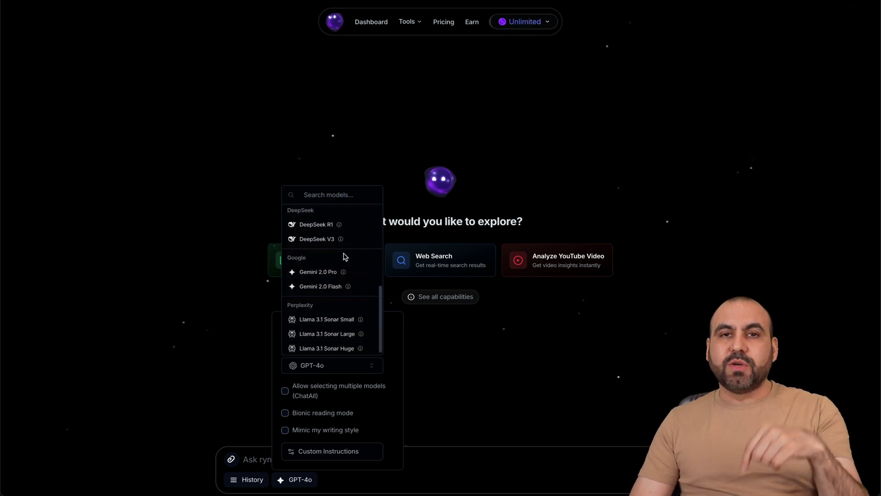
scroll(344, 244, "up", 2)
scroll(344, 244, "down", 2)
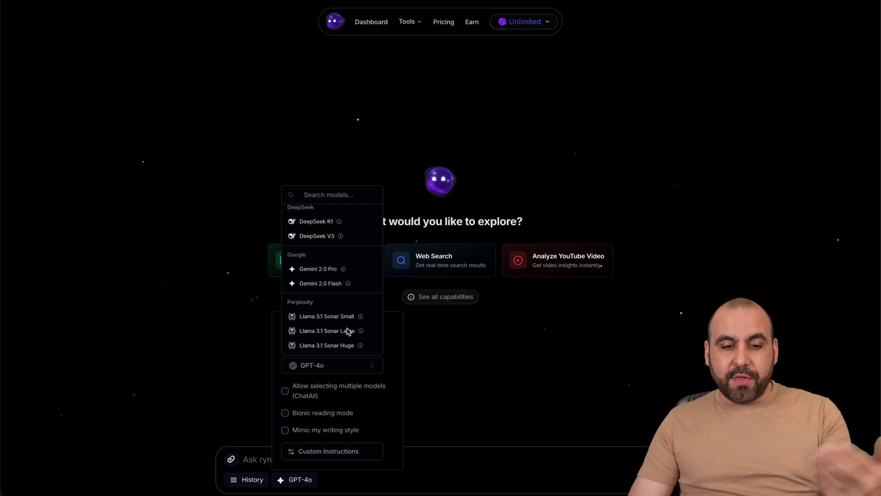
scroll(352, 325, "up", 6)
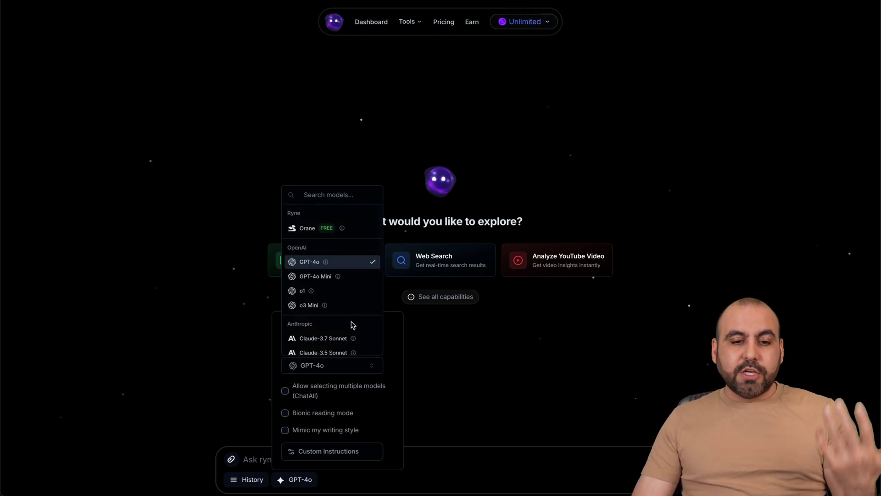
left_click(312, 262)
left_click(452, 340)
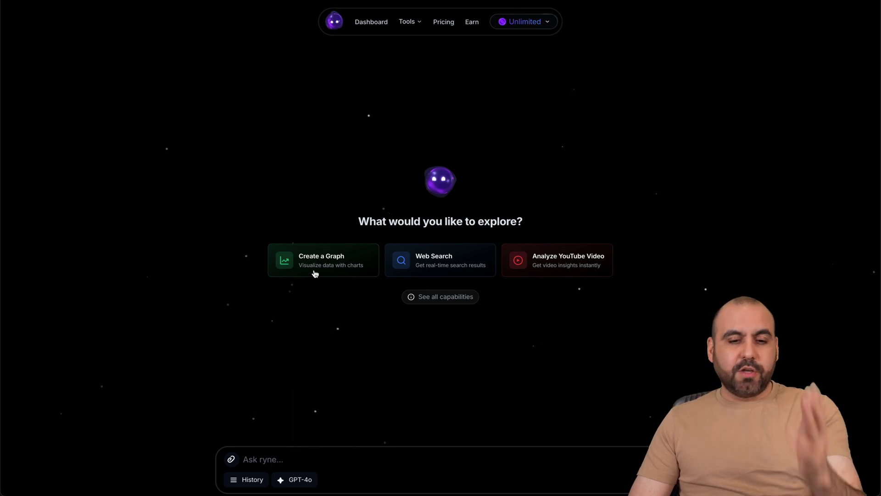
Step: Request the global temperature changes graph preset, then humanize the reply's text
left_click(347, 265)
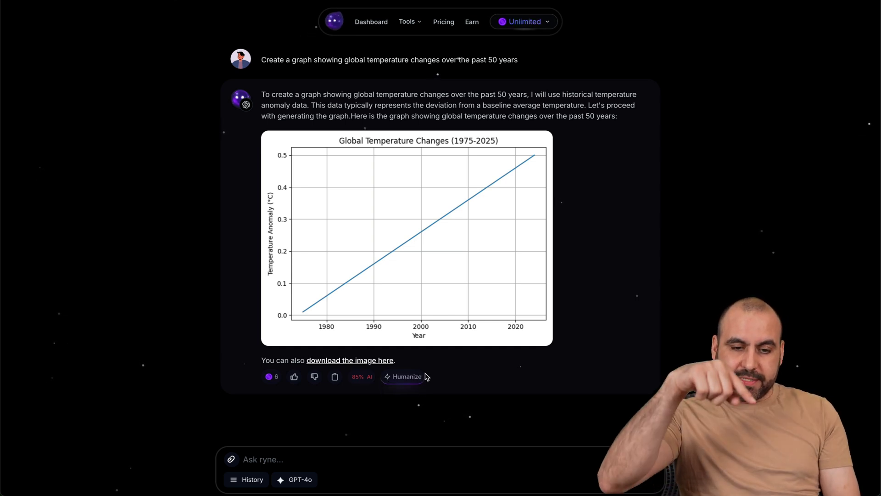
left_click(405, 377)
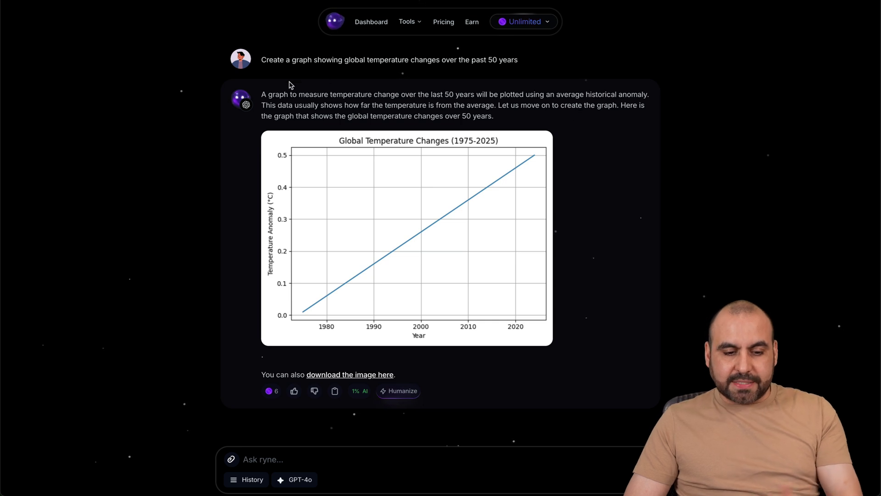
Step: Focus the question box and briefly open, then close, the GPT-4o chat settings
left_click(342, 458)
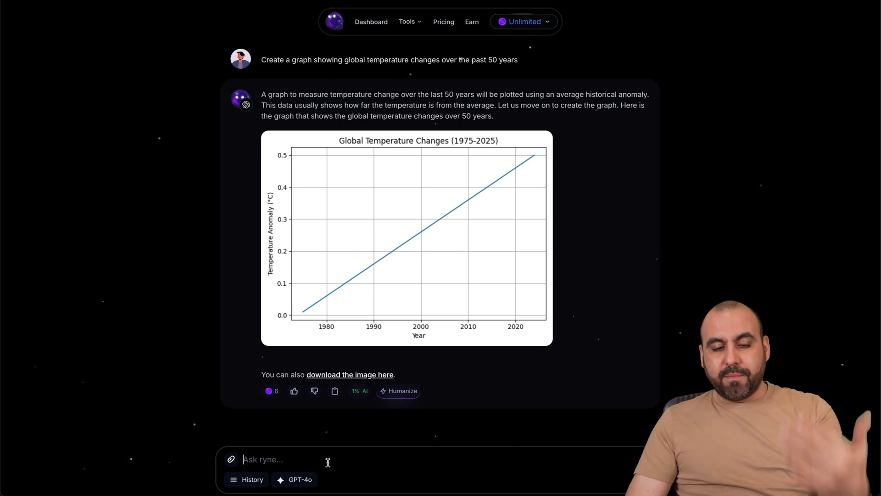
left_click(299, 479)
left_click(468, 450)
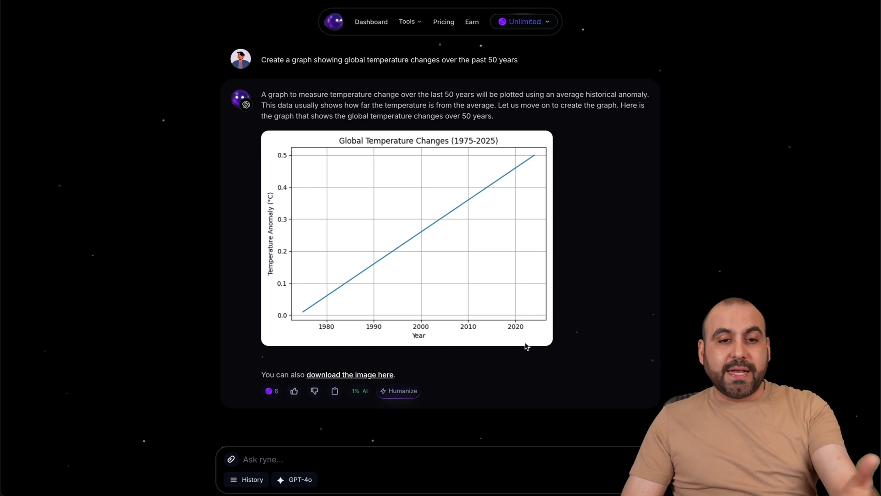
Step: Paste the World War II aviation text into the dashboard Humanizer and humanize it
left_click(385, 24)
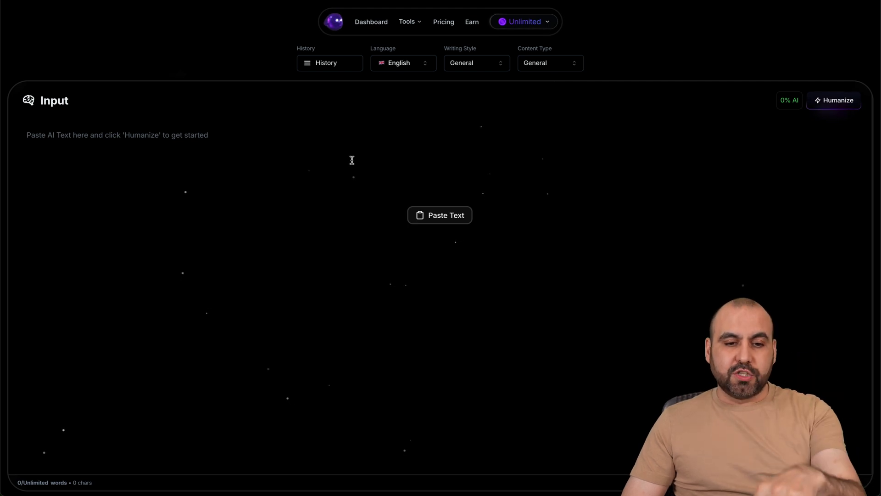
key("ctrl+v")
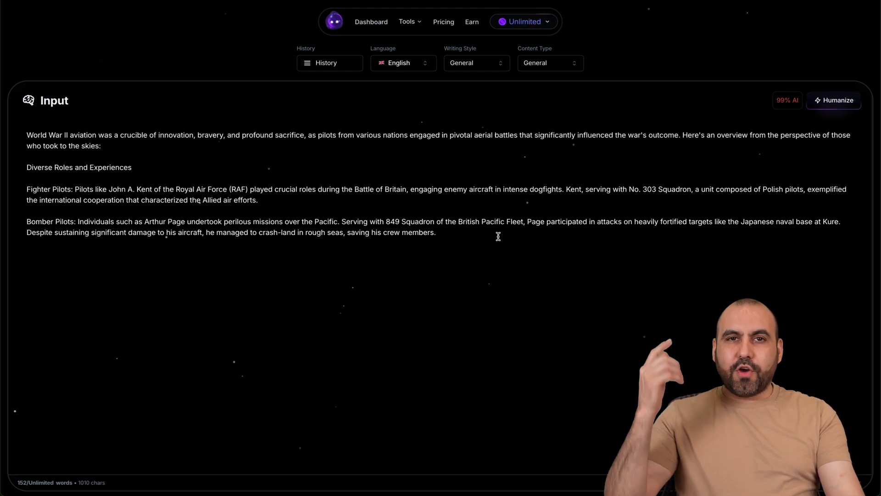
key("ctrl+a")
key("BackSpace")
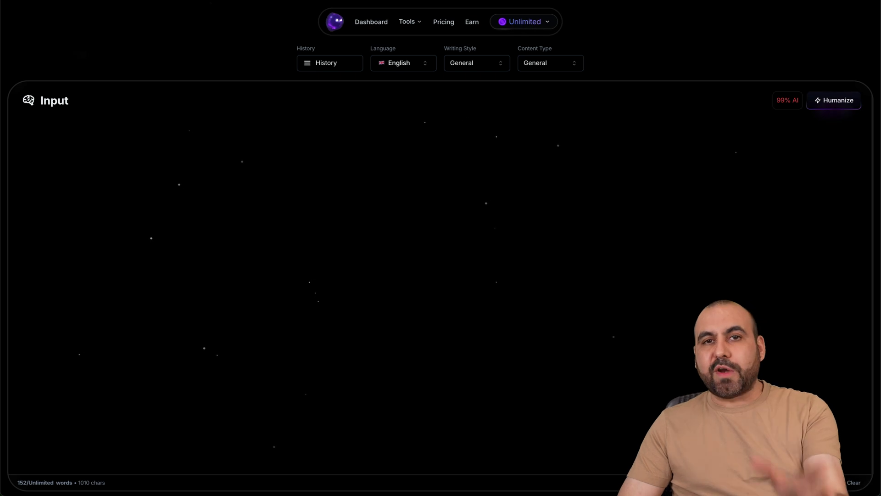
type("World War II aviation was a crucible of innovation, bravery, and profound sacrifice, as pilots from various nations engaged in pivotal aerial battles that significantly influenced the war's outcome. Here's an overview from the perspective of those who took to the skies:  Diverse Roles and Experiences  Fighter Pilots: Pilots like John A. Kent of the Royal Air Force (RAF) played crucial roles during the Battle of Britain, engaging enemy aircraft in intense dogfights. Kent, serving with No. 303 Squadron, a unit composed of Polish pilots, exemplified the international cooperation that characterized the Allied air efforts.  Bomber Pilots: Individuals such as Arthur Page undertook perilous missions over the Pacific. Serving with 849 Squadron of the British Pacific Fleet, Page participated in attacks on heavily fortified targets like the Japanese naval base at Kure. Despite sustaining significant damage to his aircraft, he managed to crash-land in rough seas, saving his crew members.")
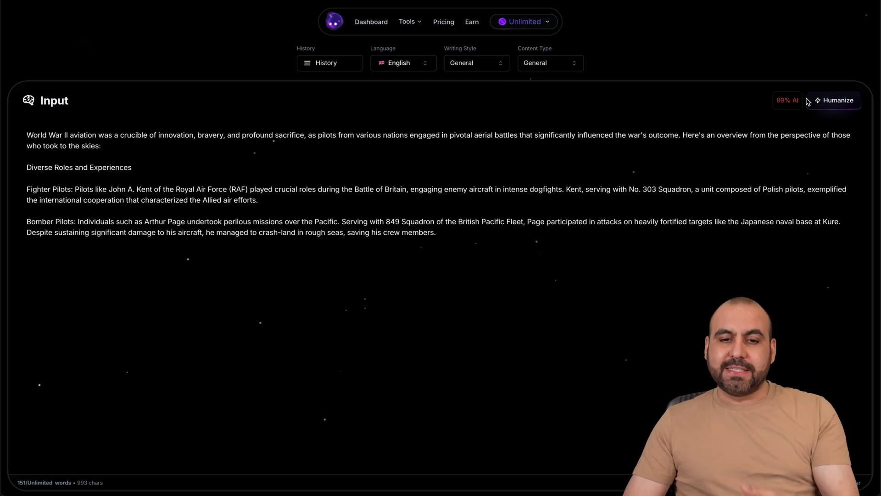
left_click(830, 102)
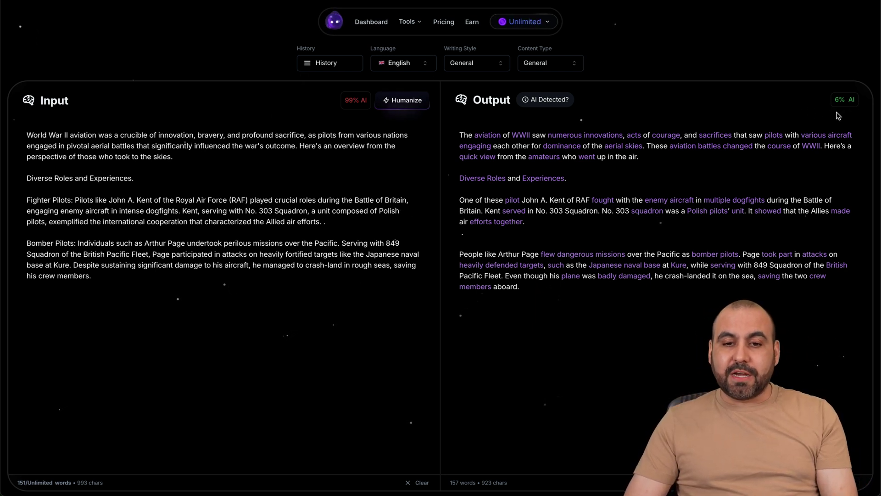
Step: Review the humanized WWII aviation output: 157 words at 6% AI versus the input's 99%
mouse_move(537, 101)
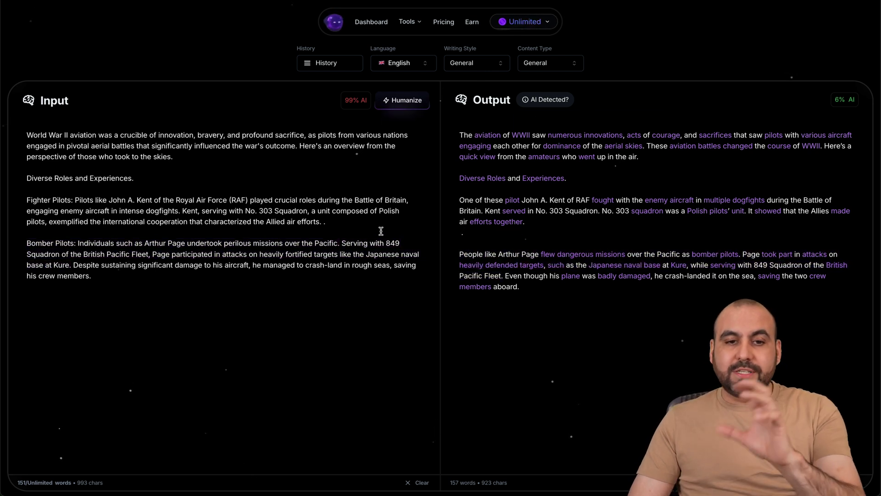
mouse_move(474, 131)
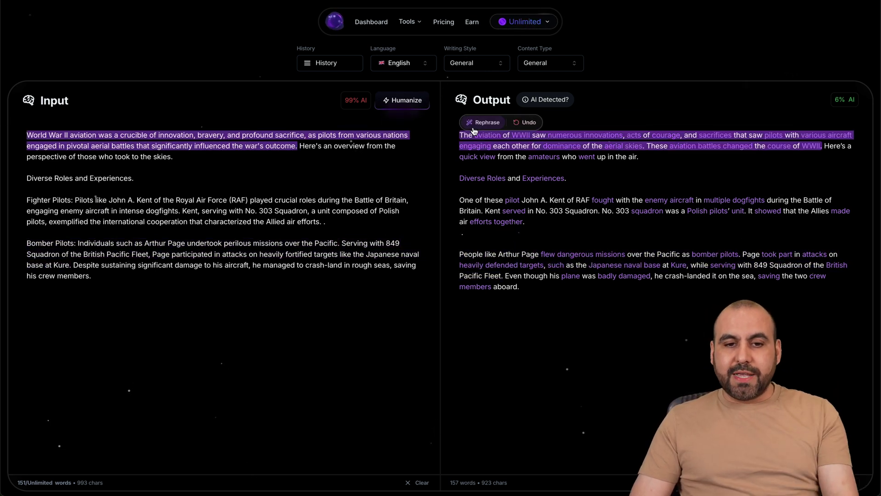
Step: Open the Essay Composer from Tools and load the recent magnesium oxide essay
left_click(407, 21)
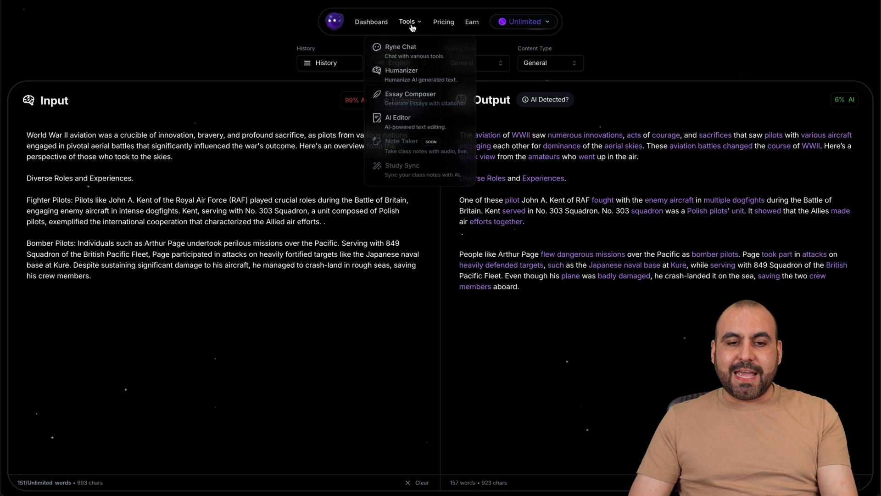
left_click(410, 102)
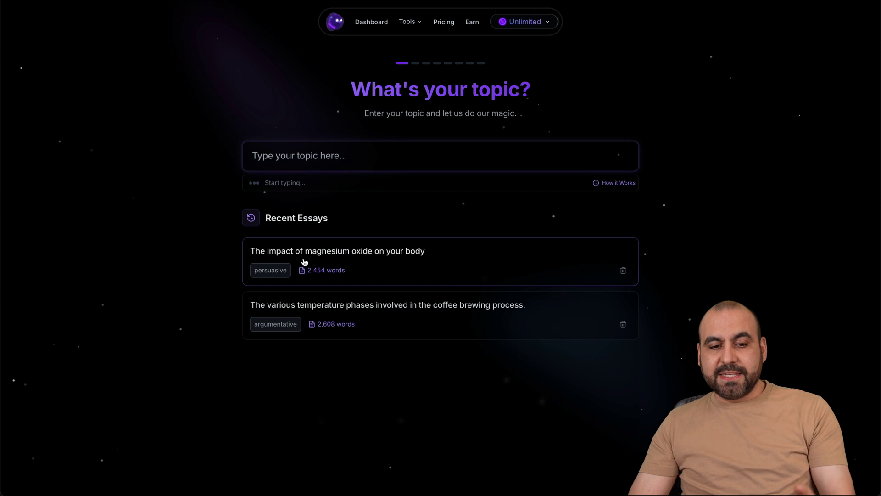
left_click(397, 261)
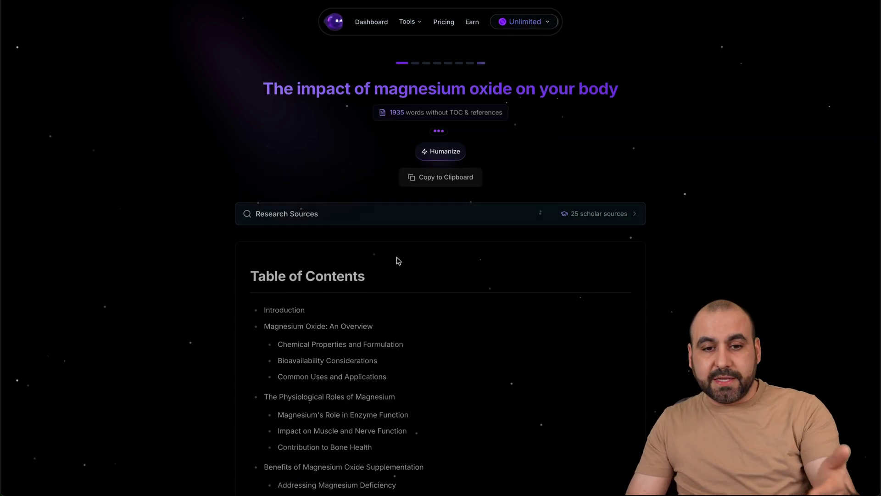
Step: Browse the essay's references, open the drugs.com source, then return to the new-essay topic page
scroll(462, 213, "down", 20)
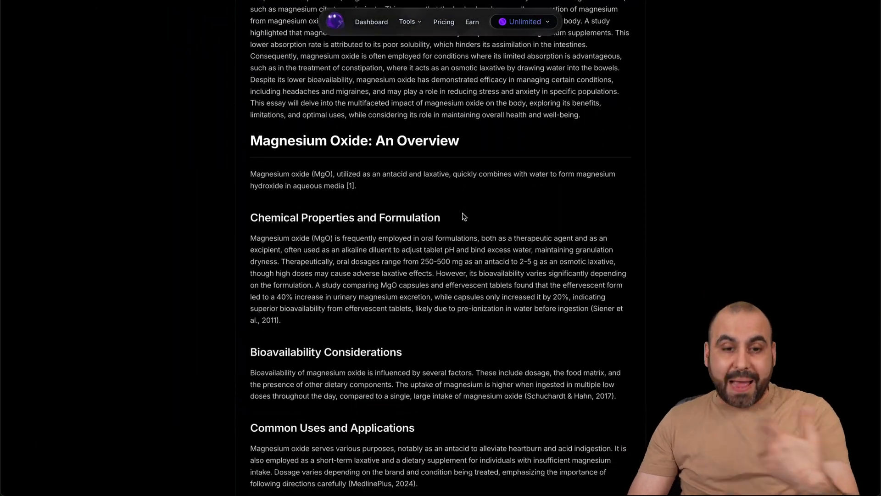
scroll(462, 213, "down", 15)
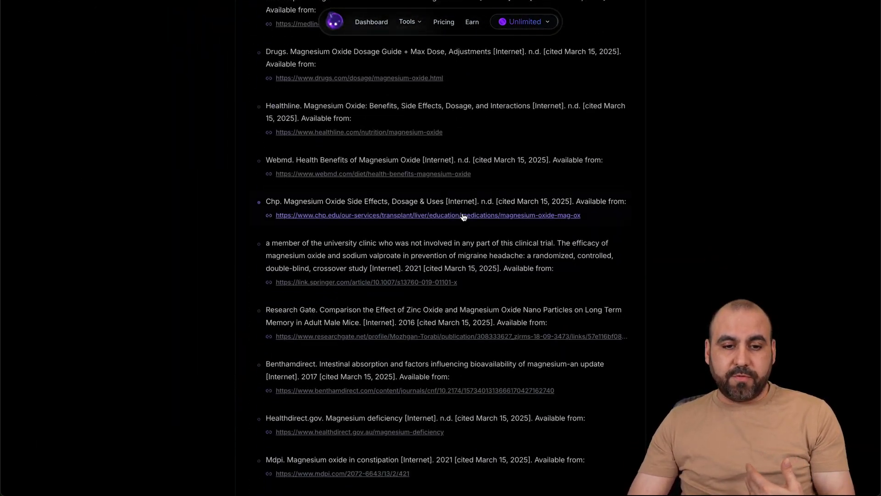
scroll(463, 216, "up", 6)
scroll(463, 216, "down", 1)
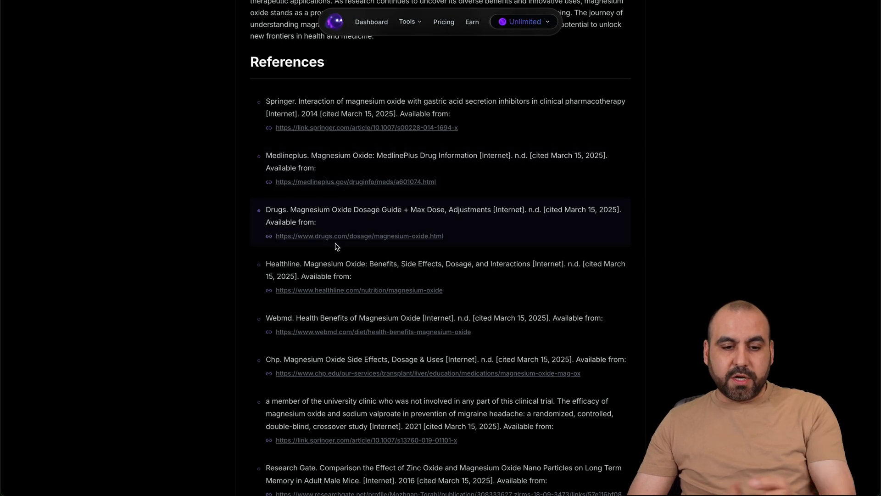
scroll(354, 248, "down", 2)
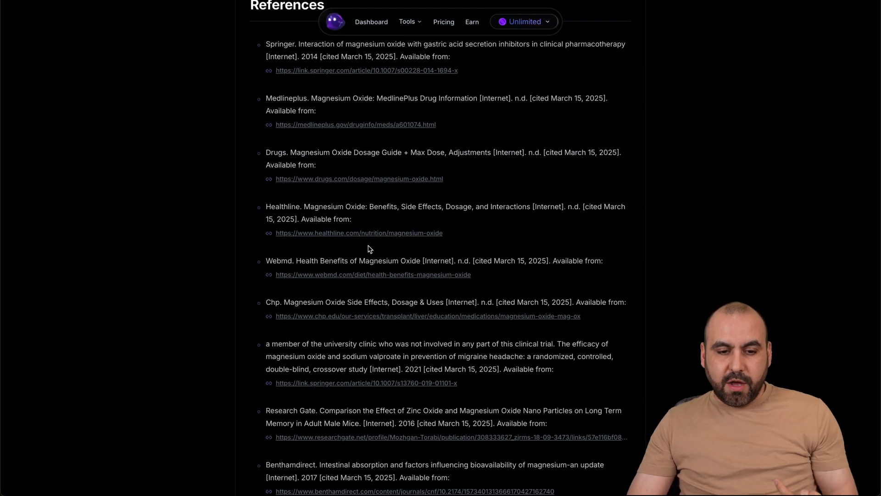
scroll(352, 285, "down", 2)
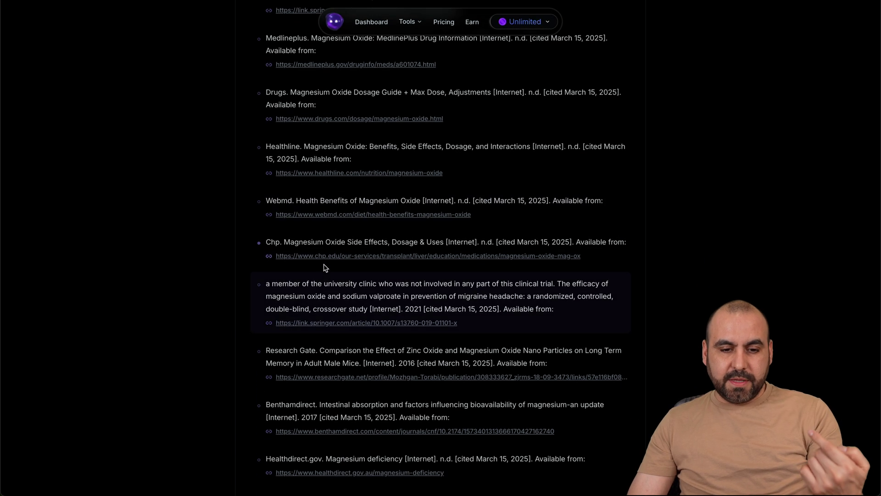
scroll(355, 216, "up", 3)
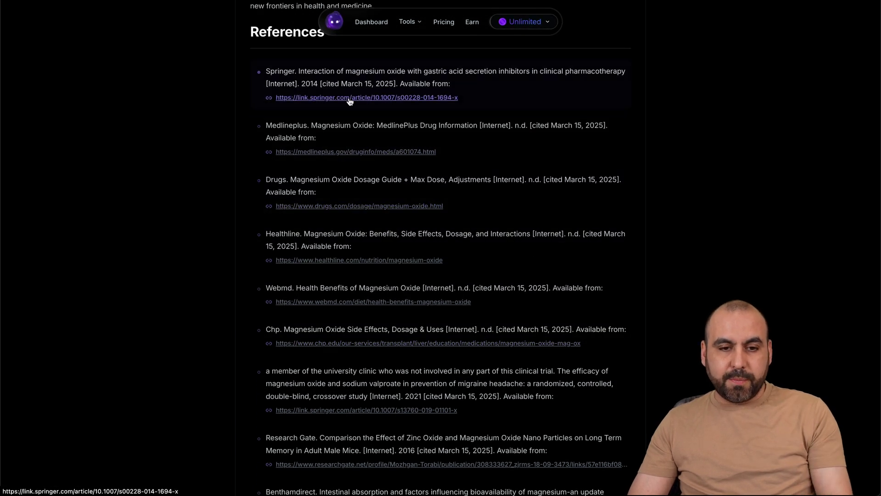
left_click(360, 205)
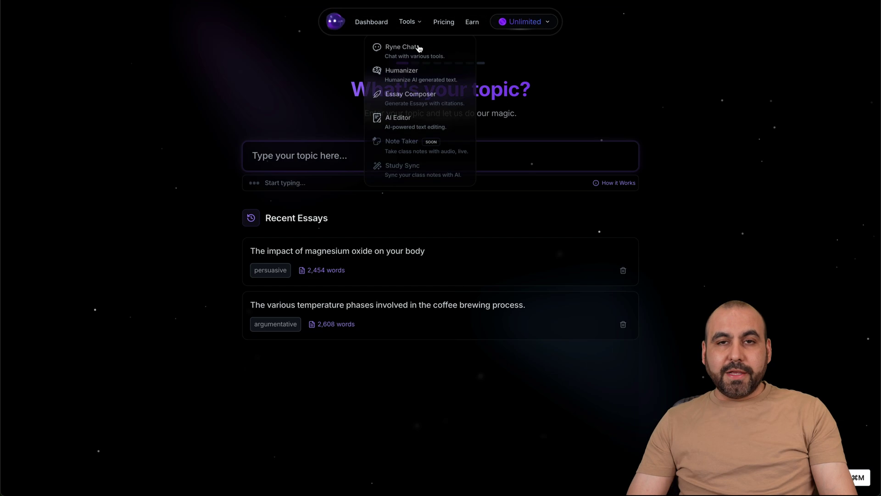
key("super+m")
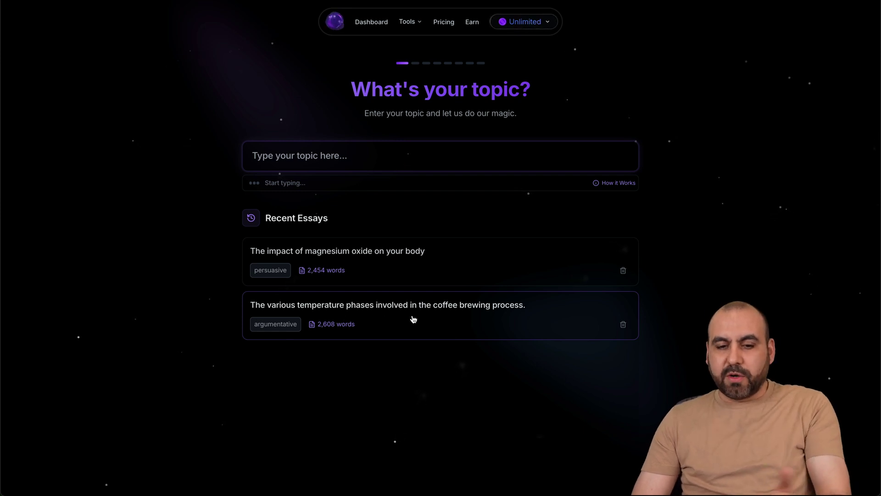
Step: Enter the coffee-brewing temperature phases topic and skip past the optional additional context
left_click(401, 151)
type("The various temperature phases involved in the coffee brewing process.")
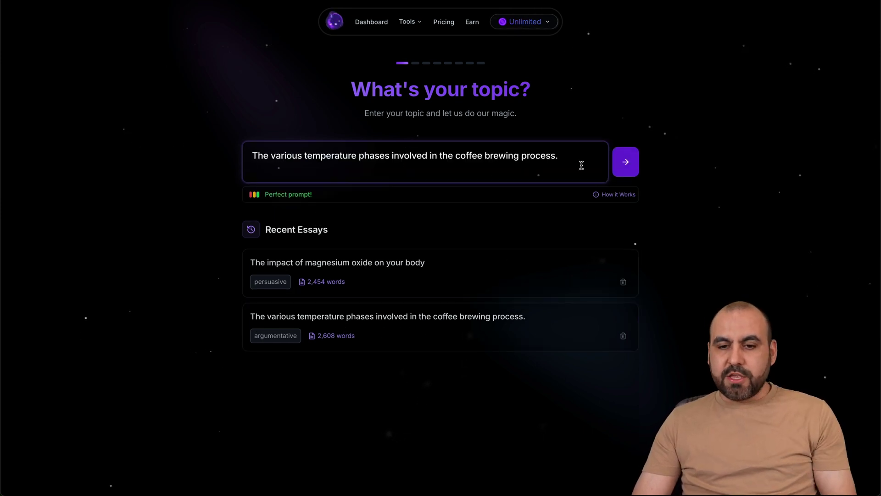
left_click(625, 162)
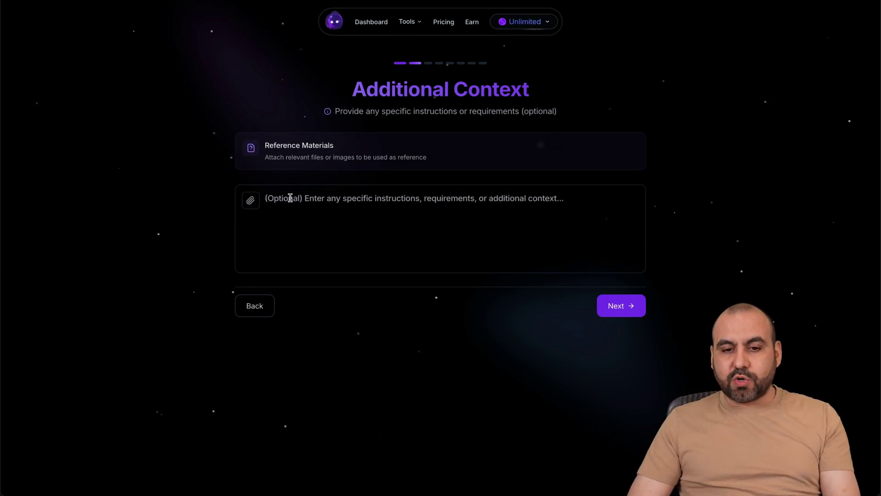
left_click(307, 199)
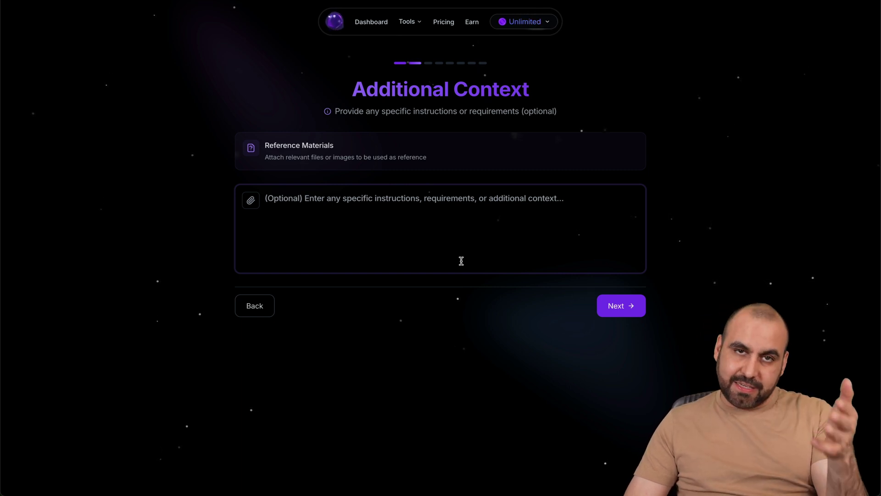
left_click(616, 310)
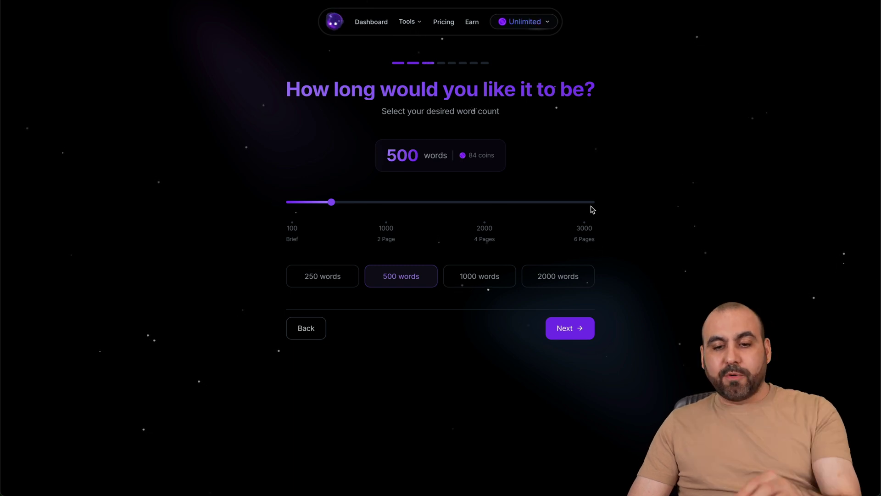
Step: Accept the 500-word length costing 84 coins and advance to the essay-type choice
left_click(583, 329)
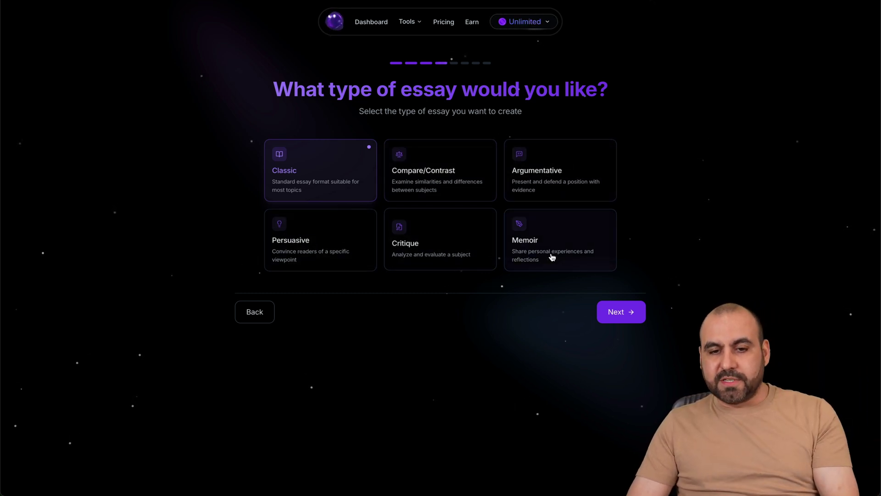
Step: Pick the Argumentative essay type and continue to the writing style step
left_click(591, 175)
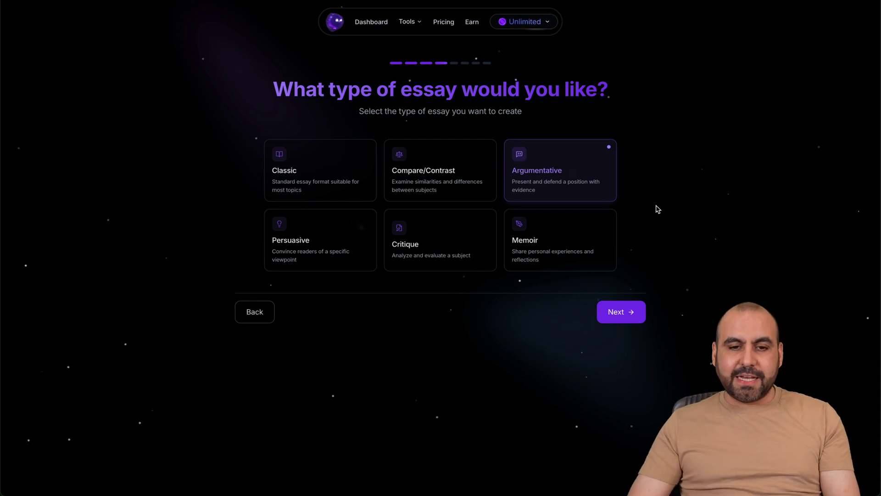
left_click(620, 312)
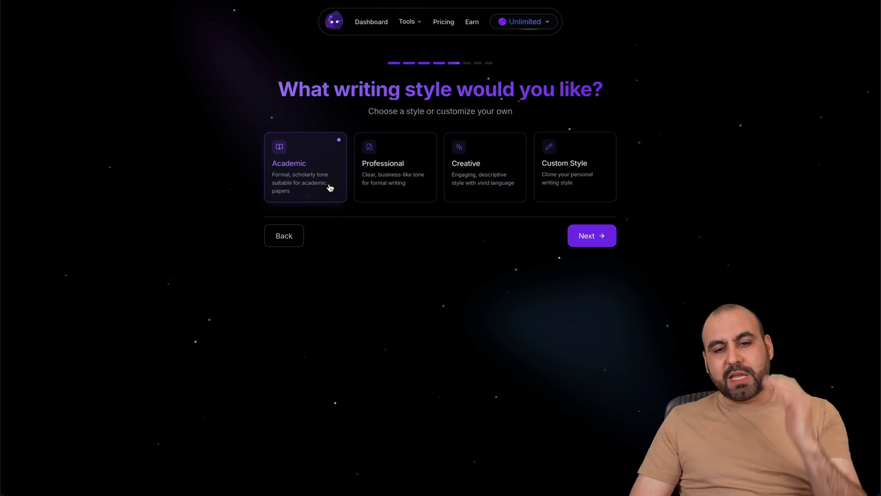
Step: Keep the Academic writing style and continue to the Need References? step
left_click(589, 237)
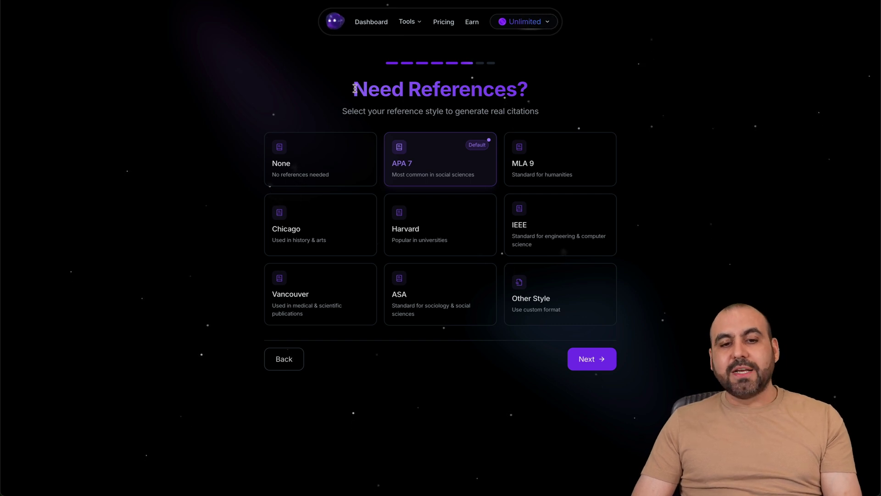
left_click_drag(352, 89, 530, 91)
left_click(530, 91)
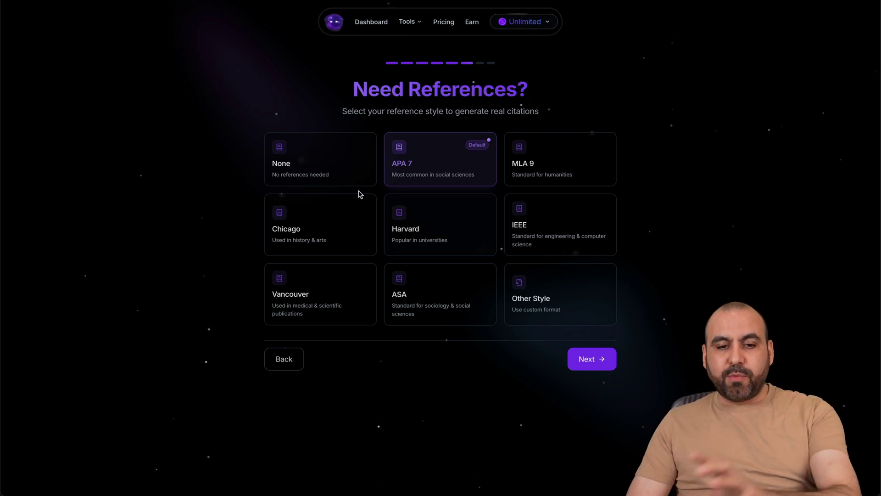
Step: Choose Harvard referencing and continue to the Essay Structure outline
left_click(565, 172)
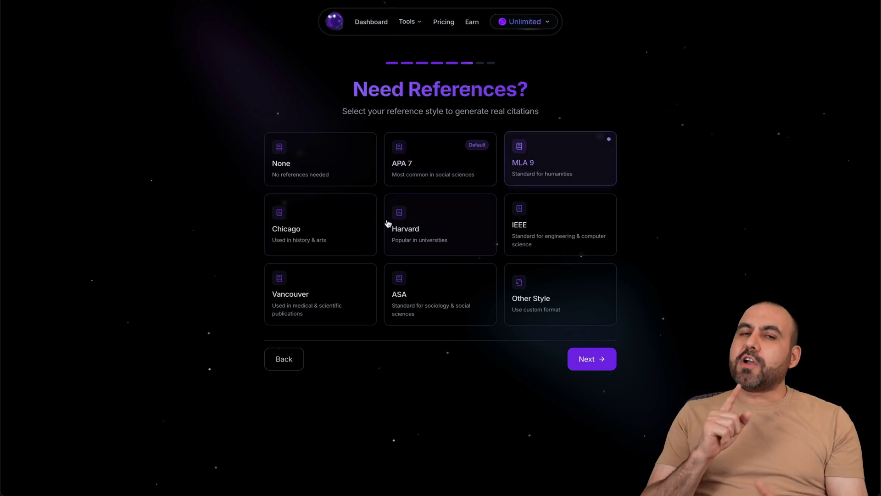
left_click(472, 229)
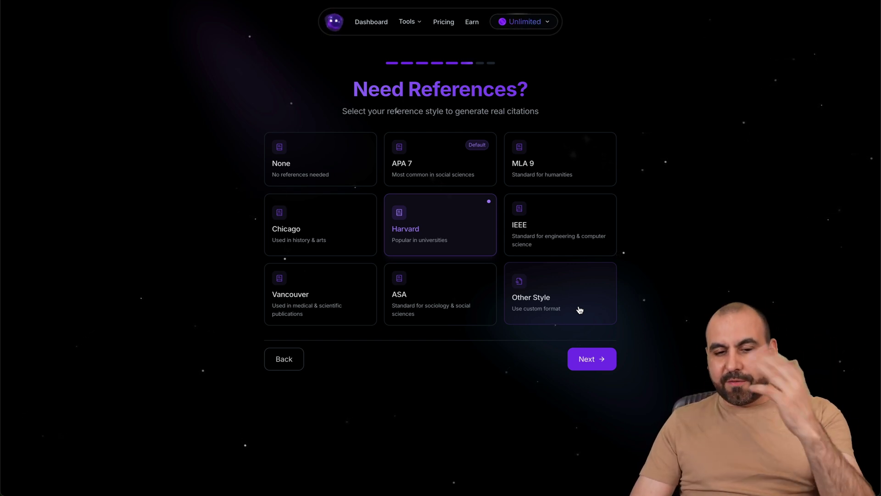
left_click(290, 175)
left_click(445, 234)
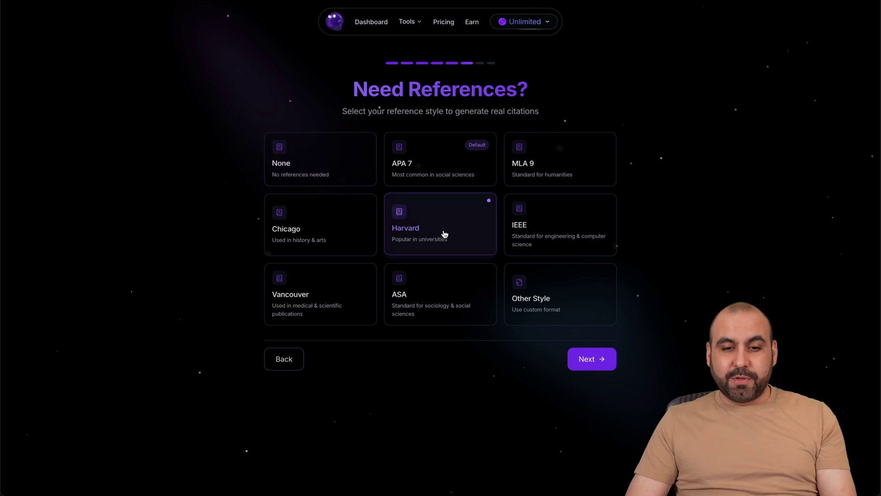
left_click(596, 358)
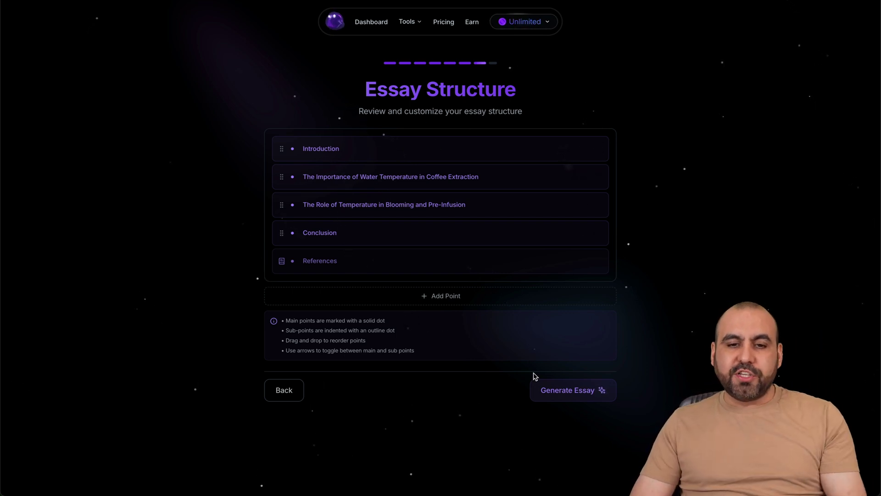
Step: Generate the 570-word coffee brewing temperature essay from the outline and scroll through it
left_click(570, 390)
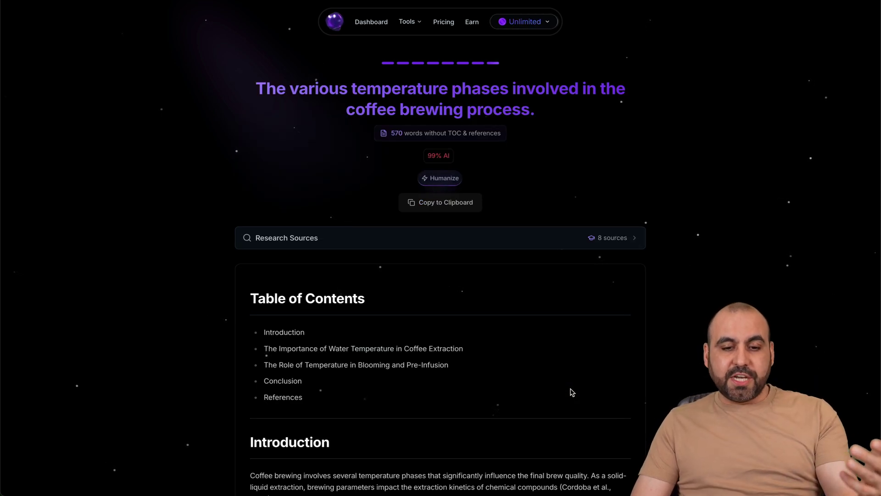
scroll(572, 392, "down", 10)
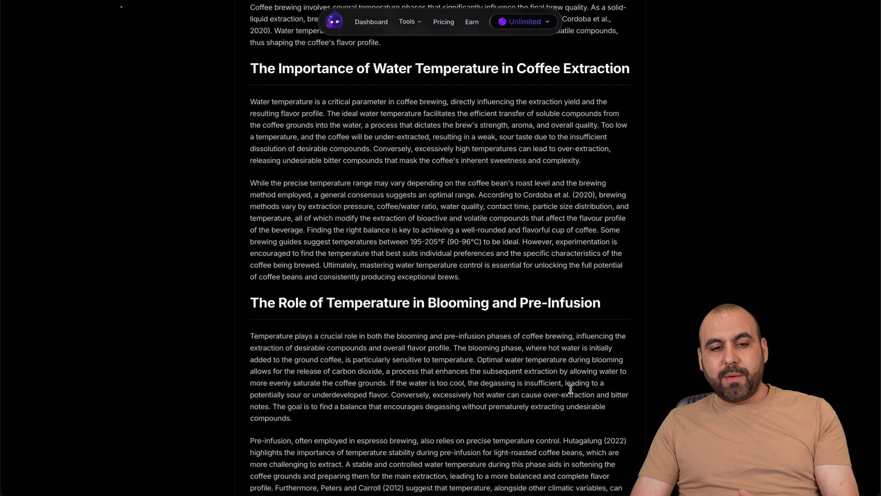
Step: Review the essay and send the 99% AI-scored text to the Humanizer
scroll(570, 389, "down", 12)
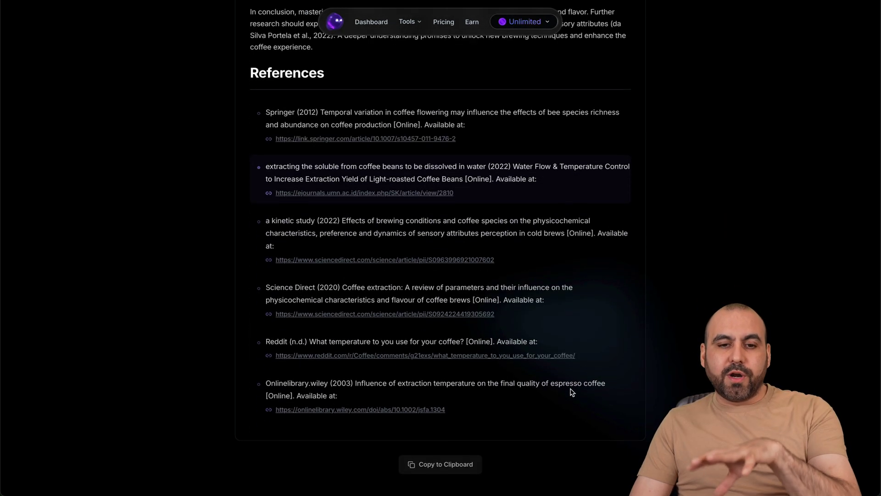
scroll(571, 392, "up", 20)
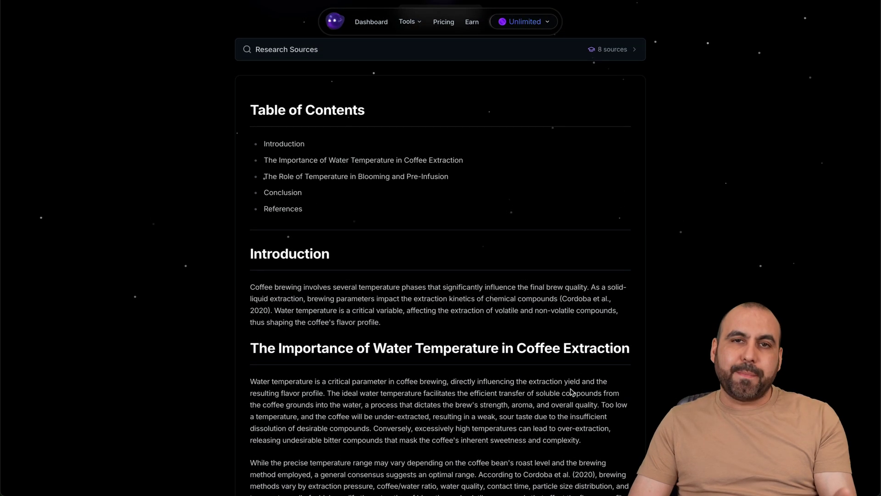
scroll(572, 393, "up", 4)
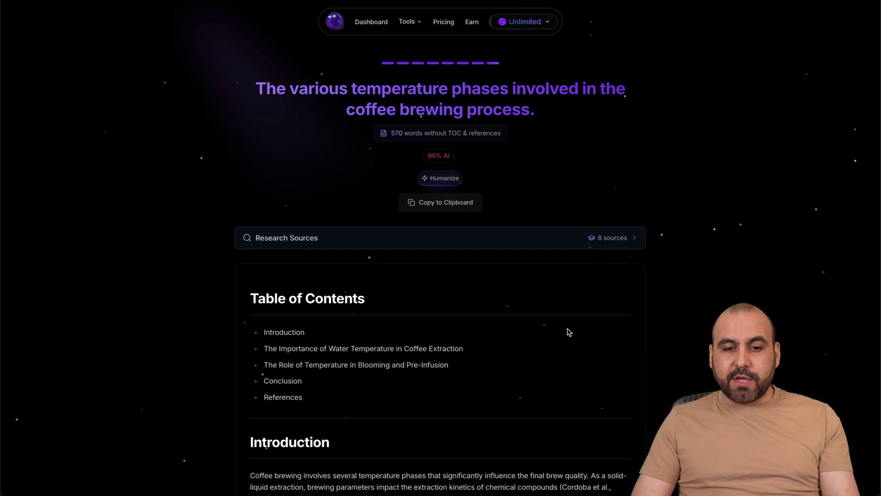
left_click(449, 180)
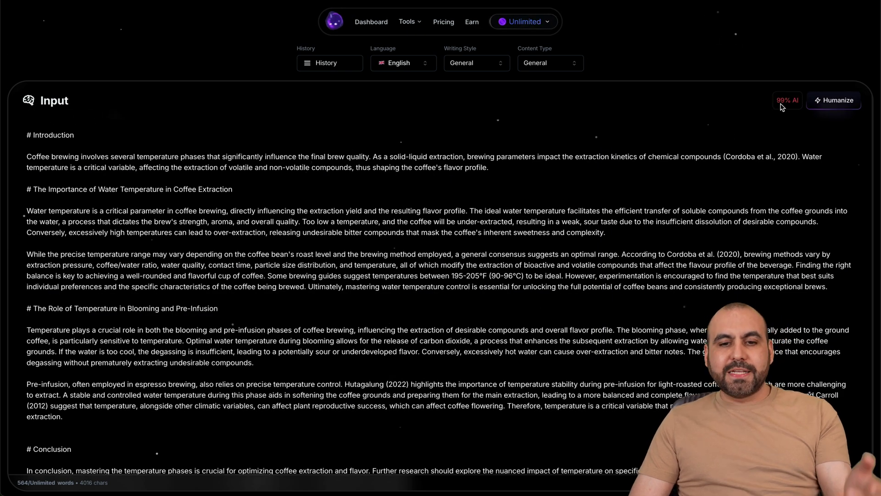
Step: Humanize the 564-word essay, then focus a blank AI Editor document
left_click(835, 101)
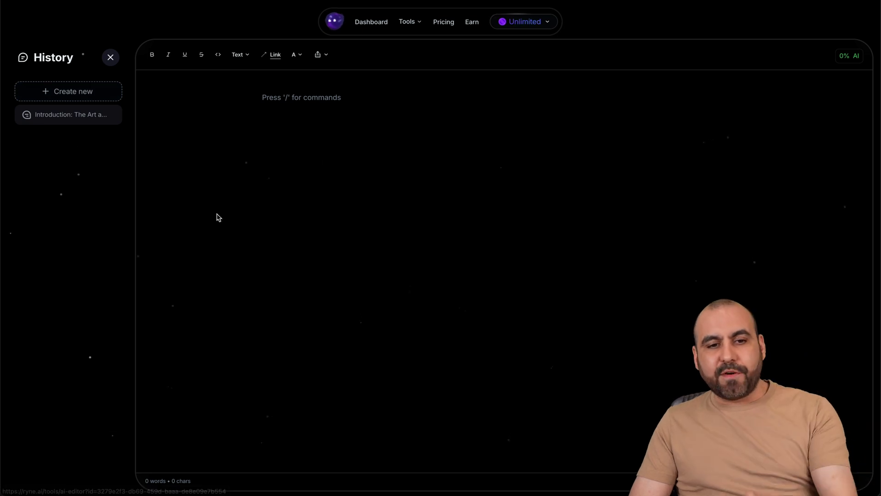
left_click(345, 107)
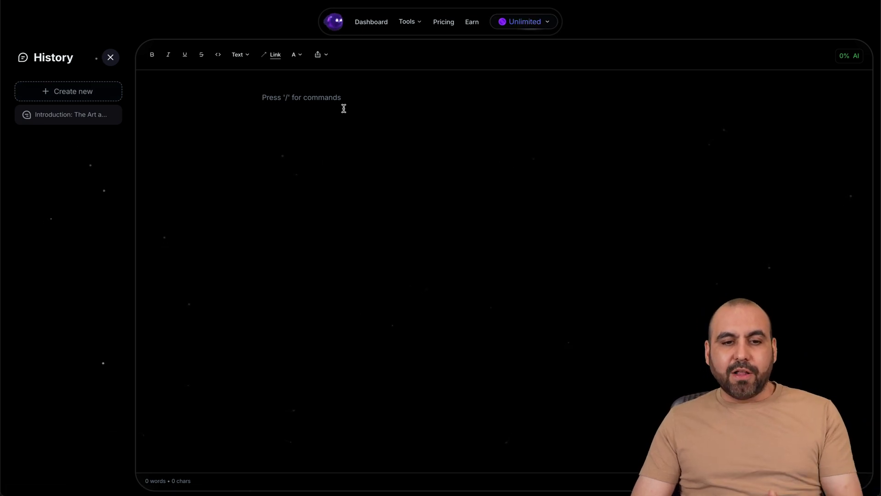
Step: Load the coffee brewing temperatures article and check its first paragraph's AI score
left_click(72, 115)
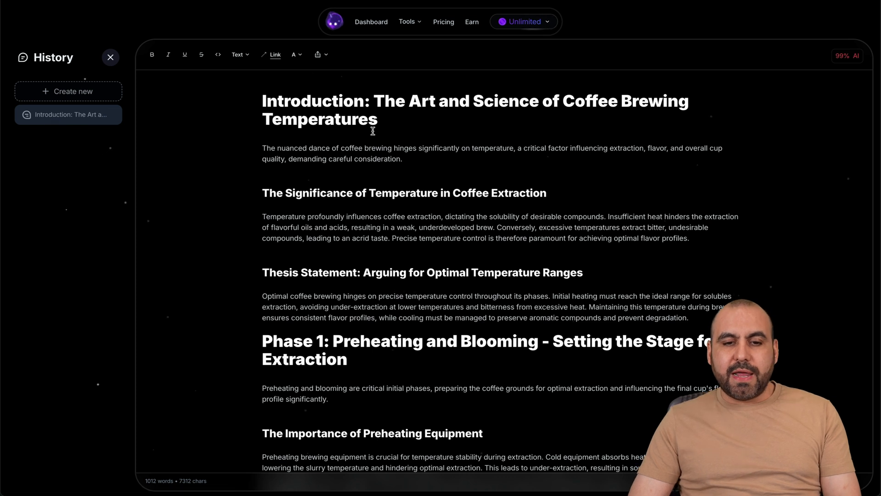
triple_click(375, 155)
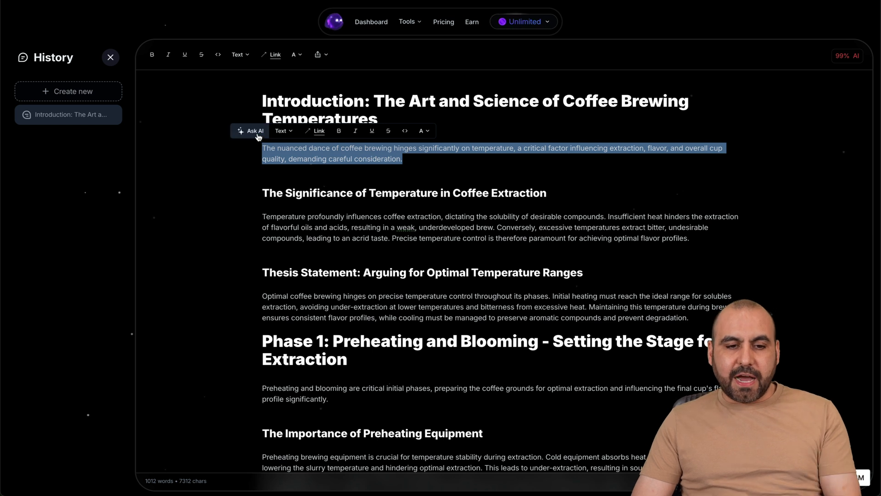
left_click(255, 131)
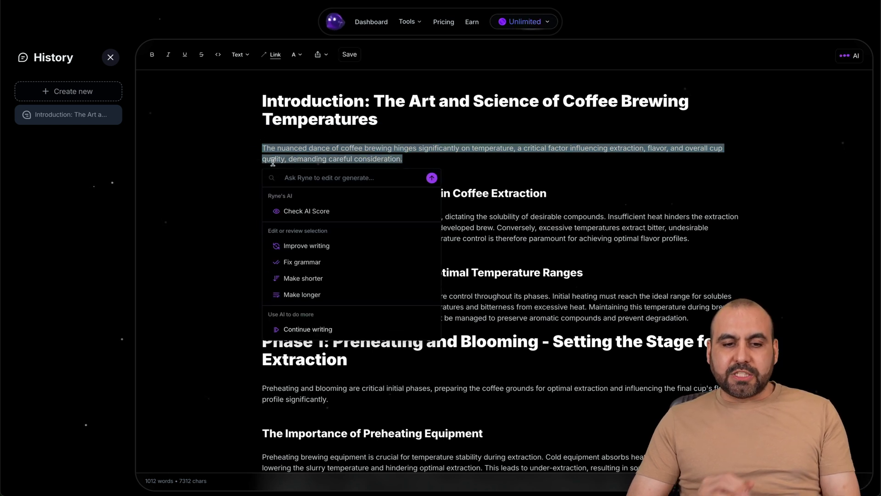
left_click(307, 211)
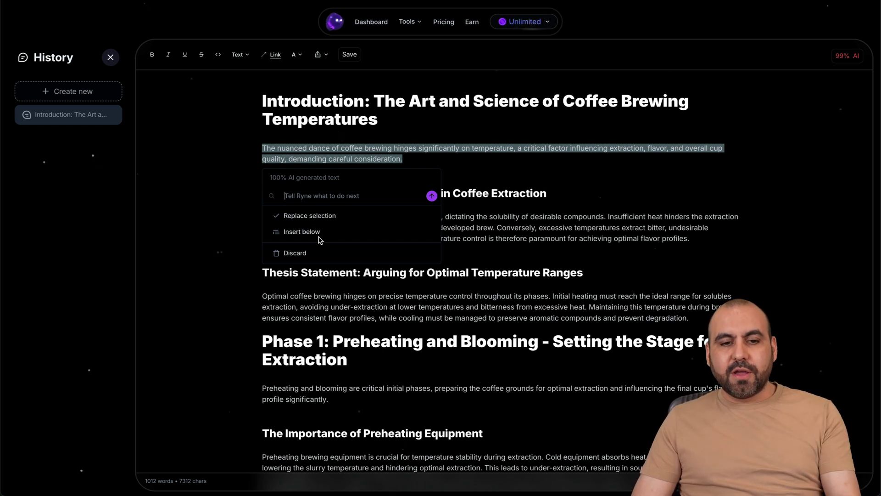
left_click(498, 194)
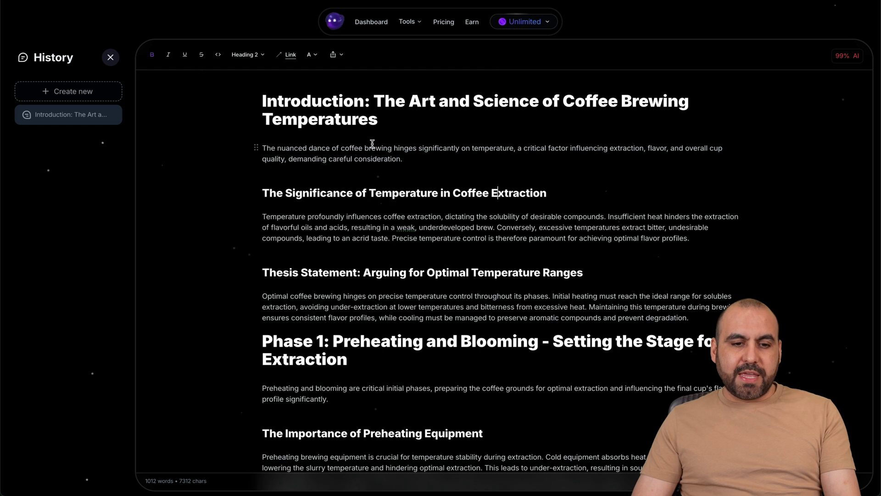
Step: Reselect the first paragraph and reopen its AI options
left_click(372, 145)
triple_click(350, 148)
left_click(256, 132)
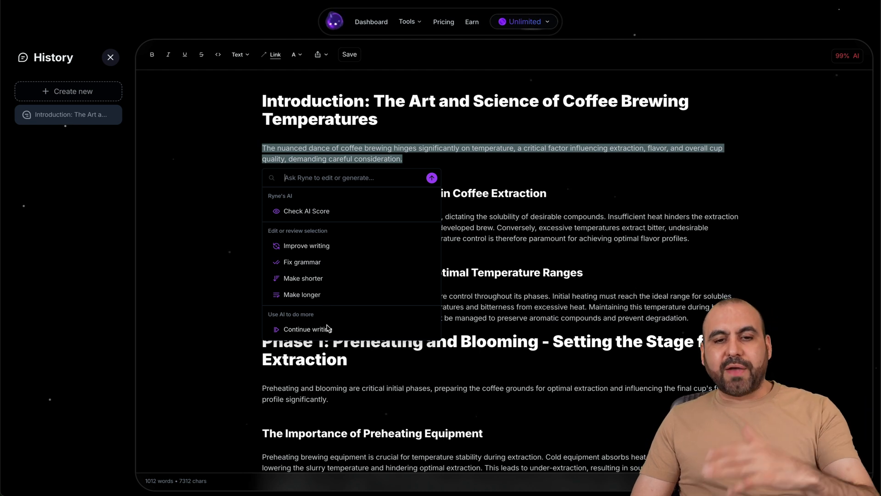
scroll(329, 330, "down", 1)
Step: Export the 1012-word coffee brewing article with Export as PDF
left_click(518, 225)
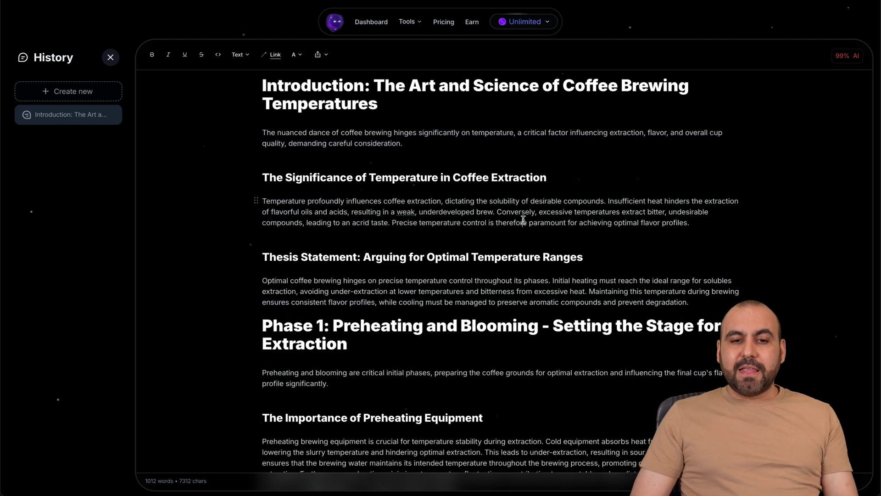
mouse_move(406, 23)
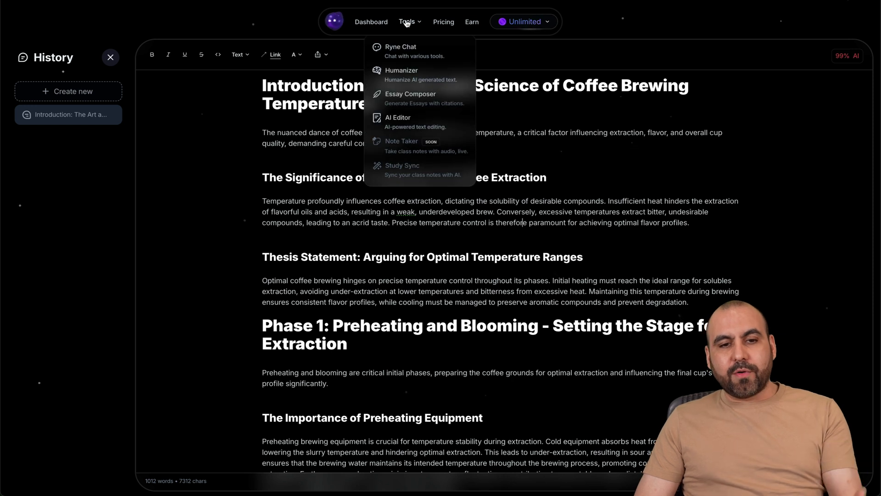
left_click(410, 236)
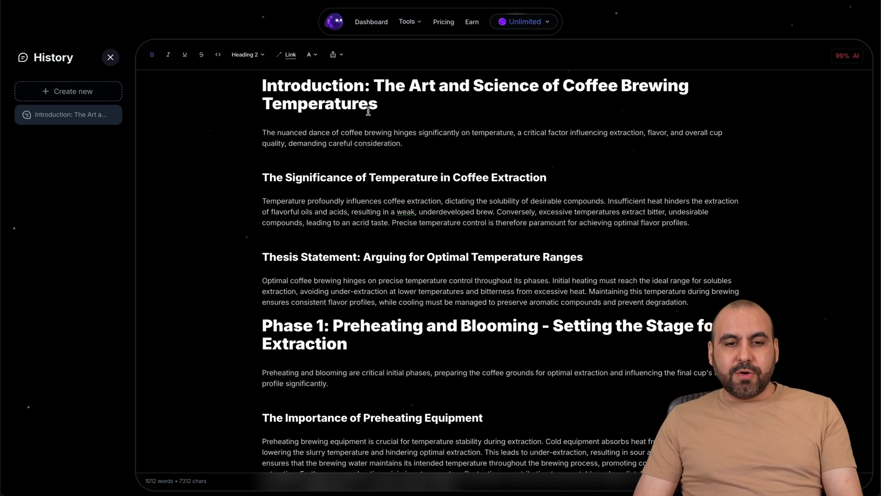
left_click(342, 56)
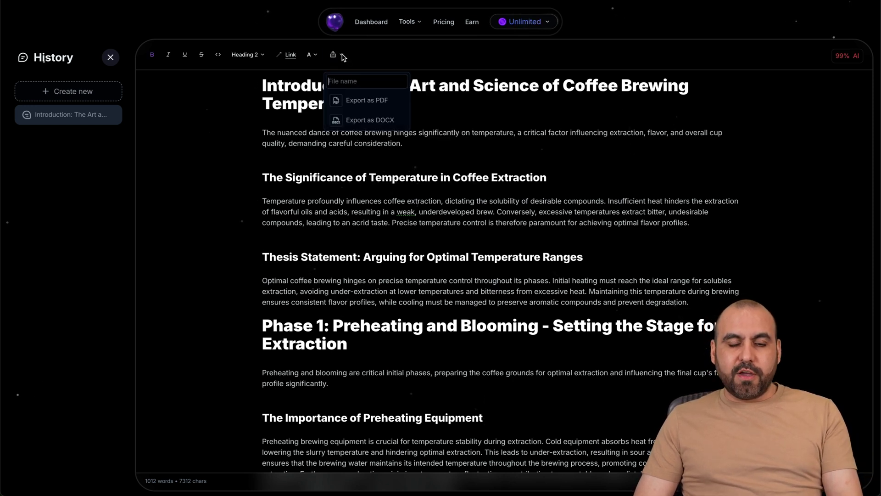
left_click(380, 102)
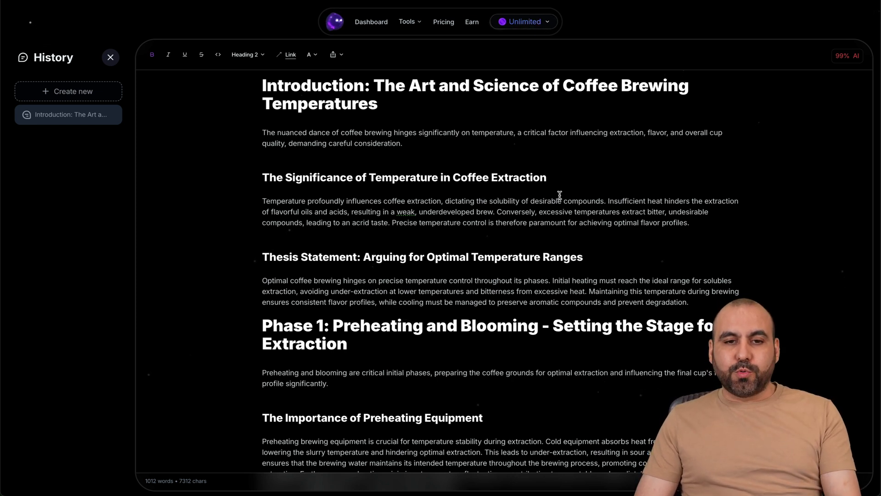
Step: Submit document.pdf to AI Report from the Dashboard: Turnitin 96%, GPTZero 99%, Writer 13%, Verity 99%
left_click(366, 22)
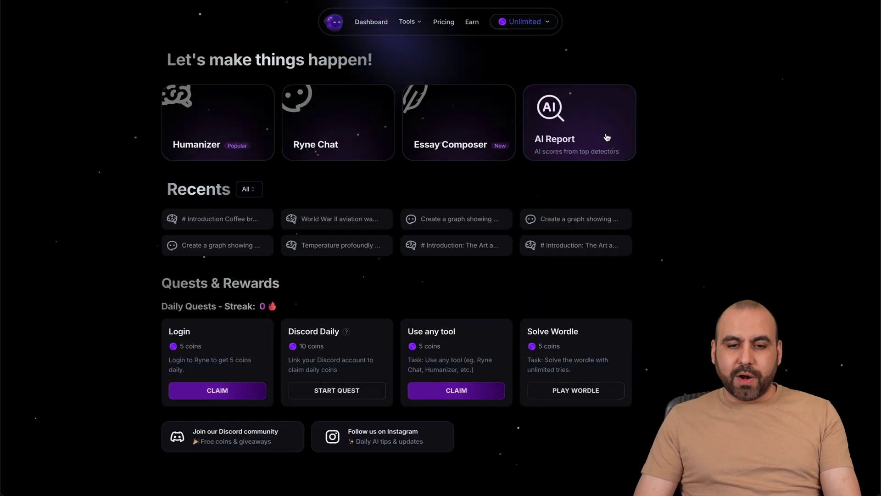
left_click(582, 125)
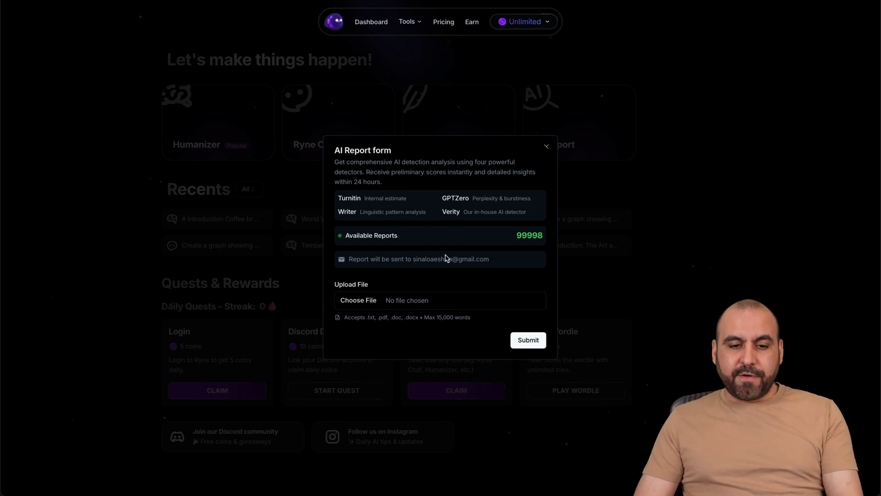
left_click(362, 302)
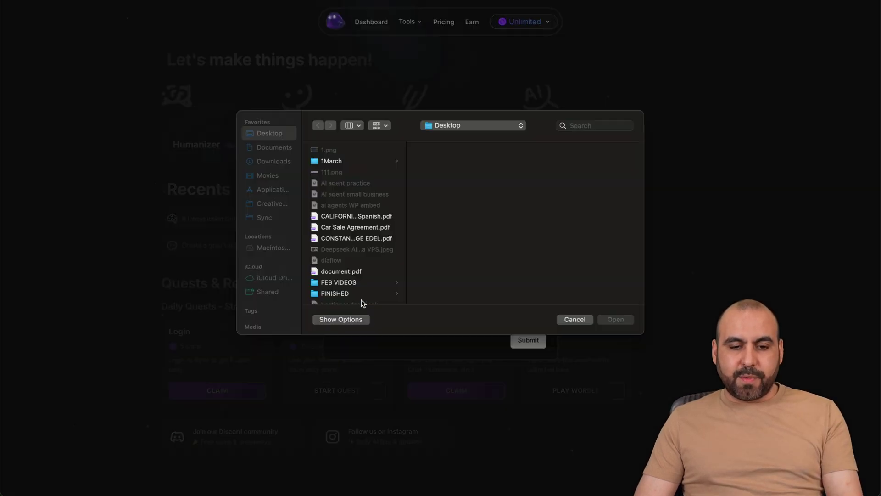
double_click(340, 248)
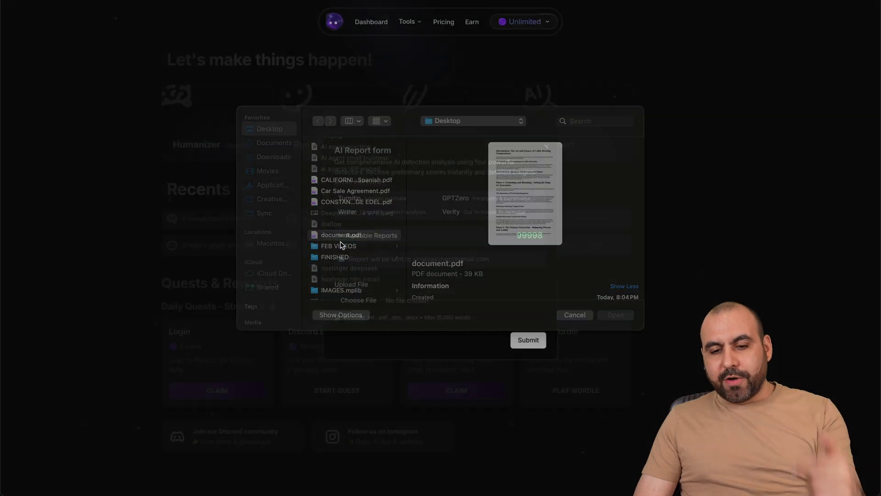
left_click(527, 340)
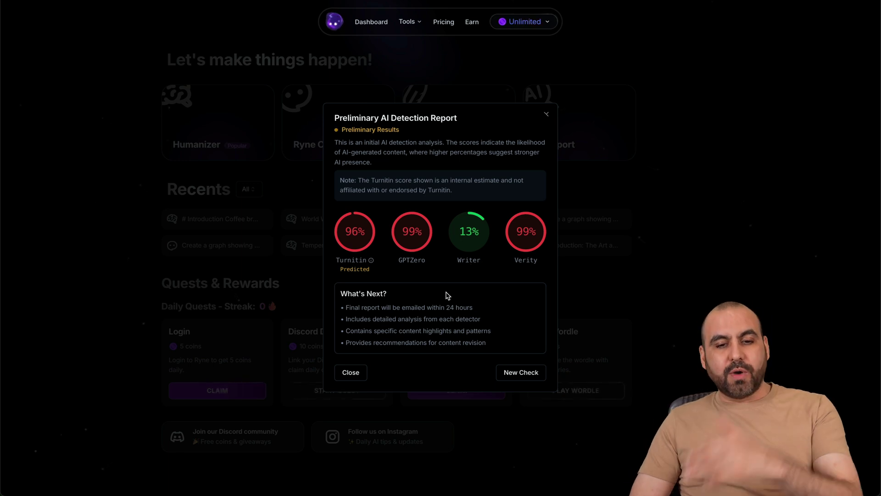
Step: Start a New Check, then close the AI Report form
left_click(515, 373)
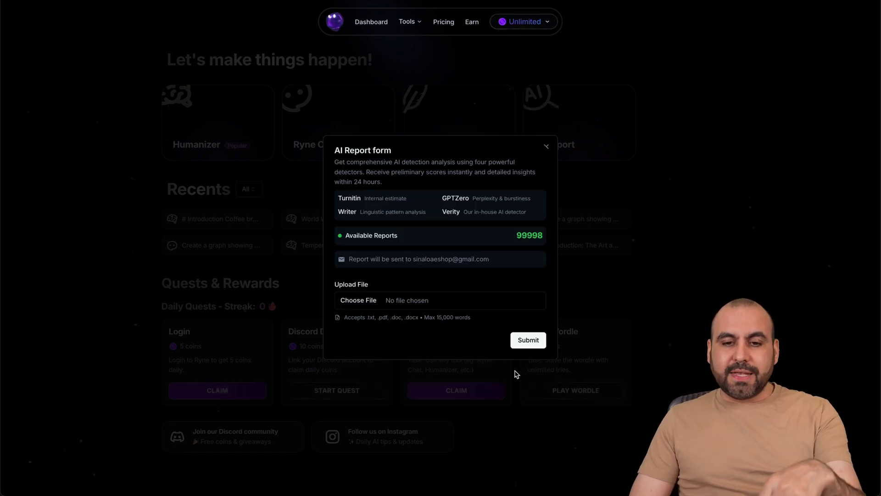
left_click(563, 338)
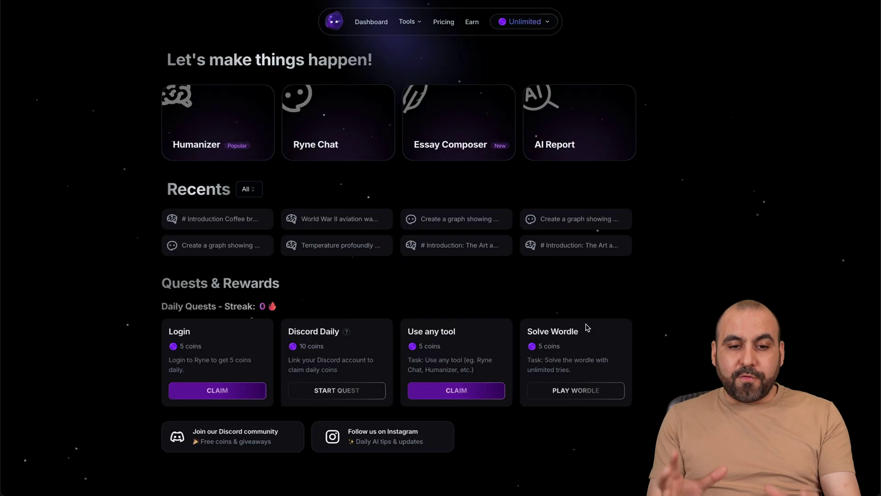